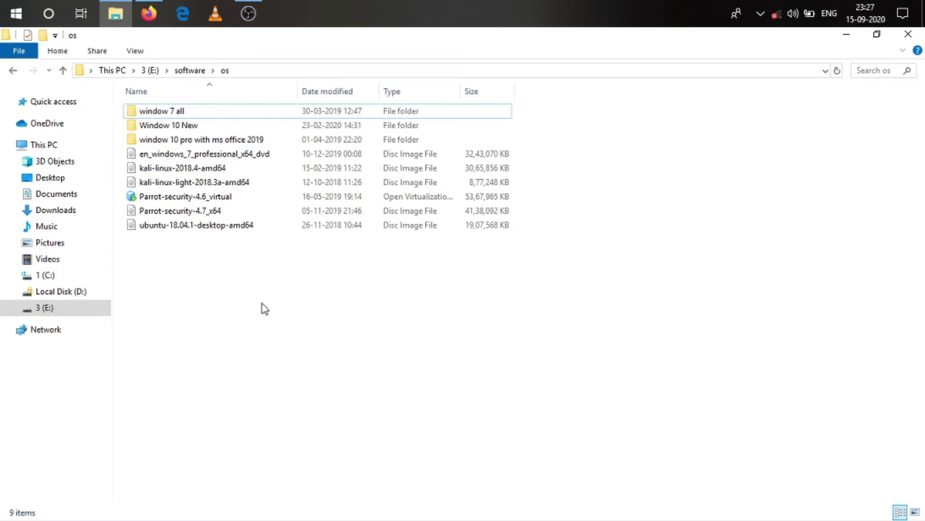
Examine the Parrot-security-4.6_virtual and Parrot-security-4.7_x64 files in the os folder.
left_click(223, 200)
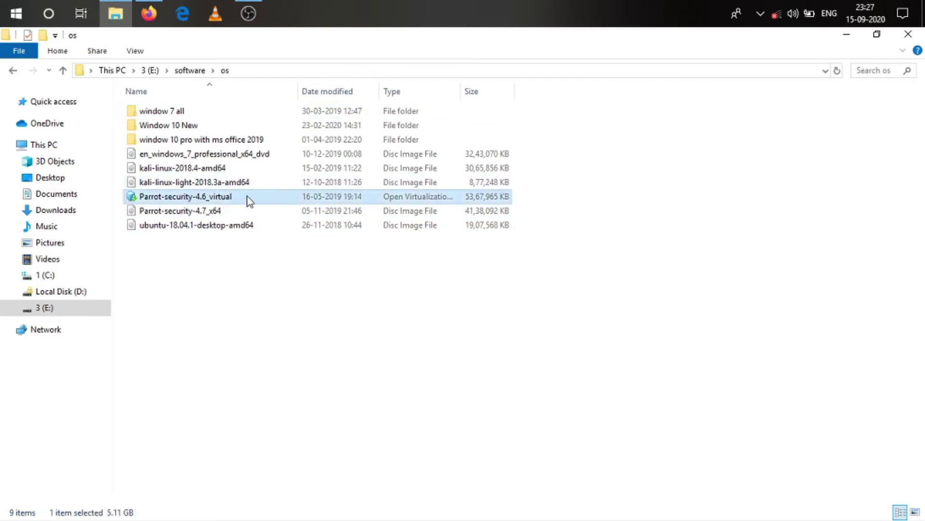
left_click(254, 218)
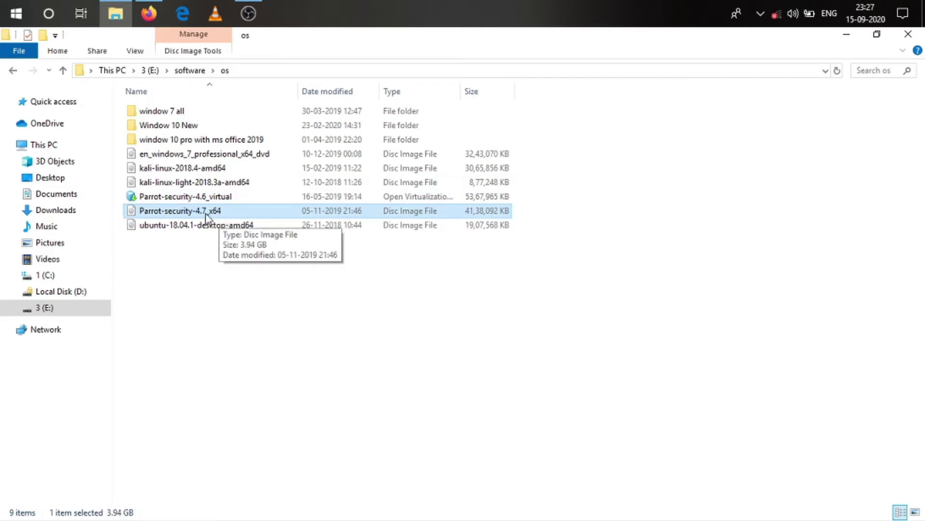
left_click(287, 198)
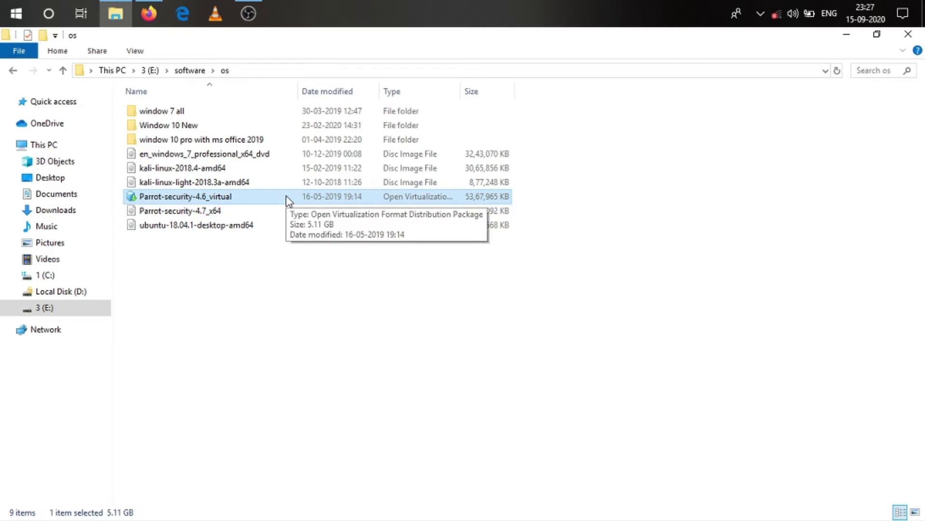
left_click(294, 217)
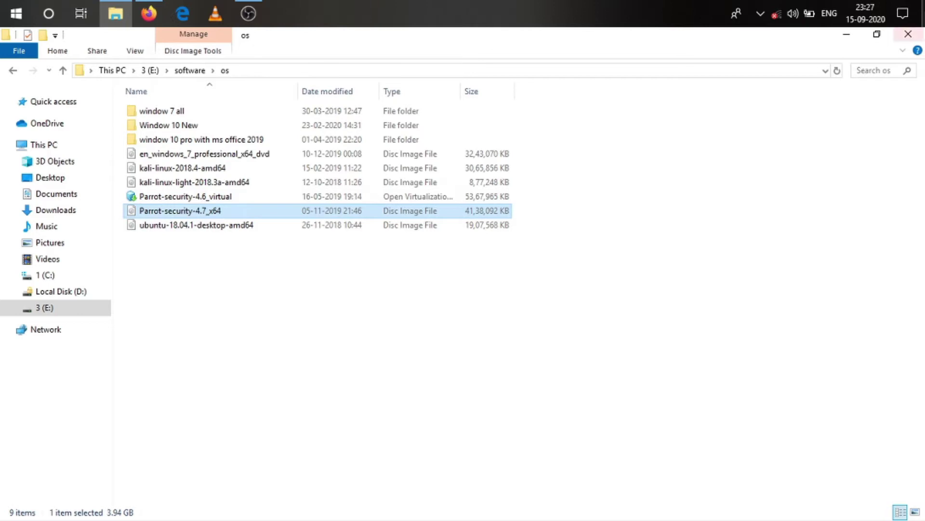
Minimize the folder window and launch VMware Workstation Pro from the desktop.
left_click(847, 33)
left_click(23, 456)
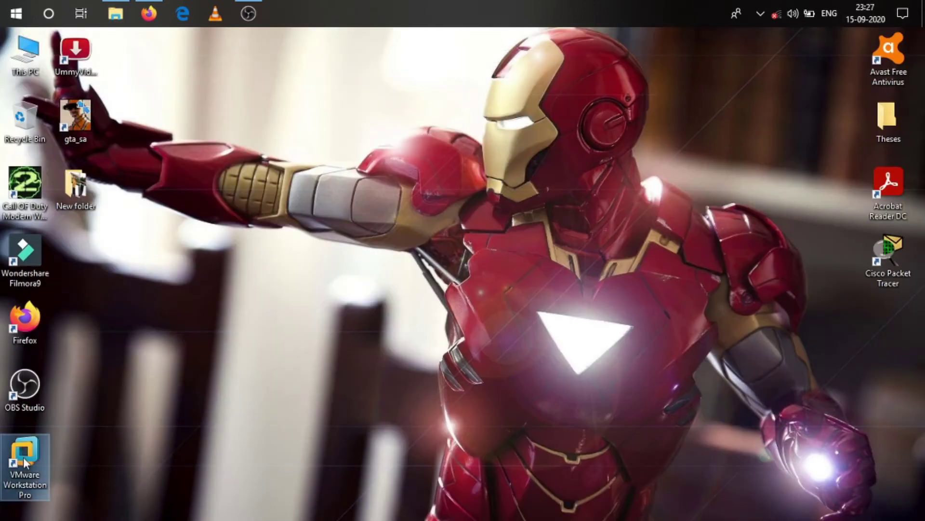
left_click(22, 449)
double_click(22, 448)
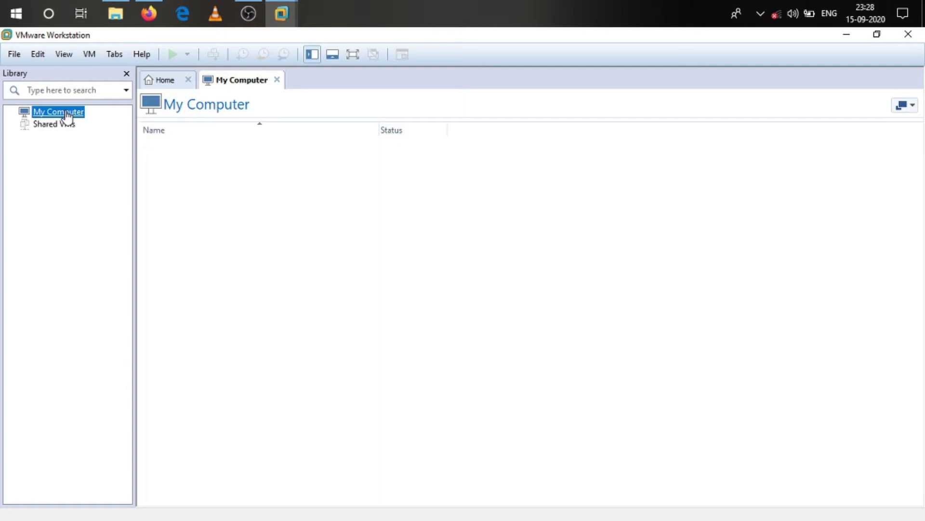
Start a new virtual machine with the typical configuration, using E:\software\os\Parrot-security-4.7_x64.iso as the installer disc image.
left_click(168, 84)
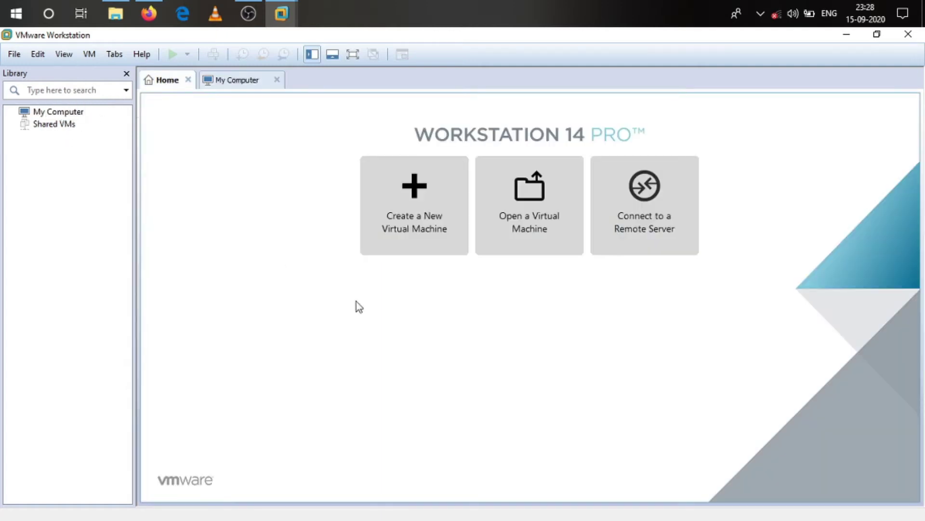
left_click(413, 231)
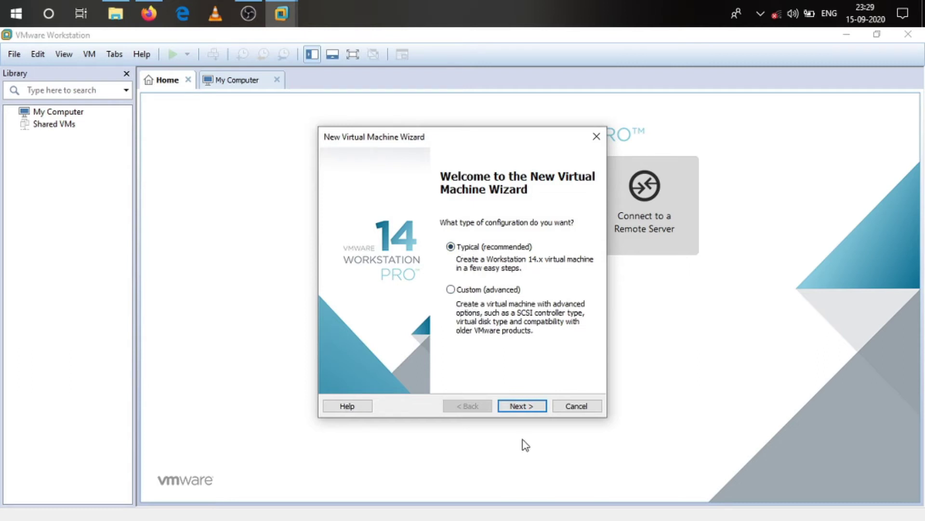
left_click(527, 409)
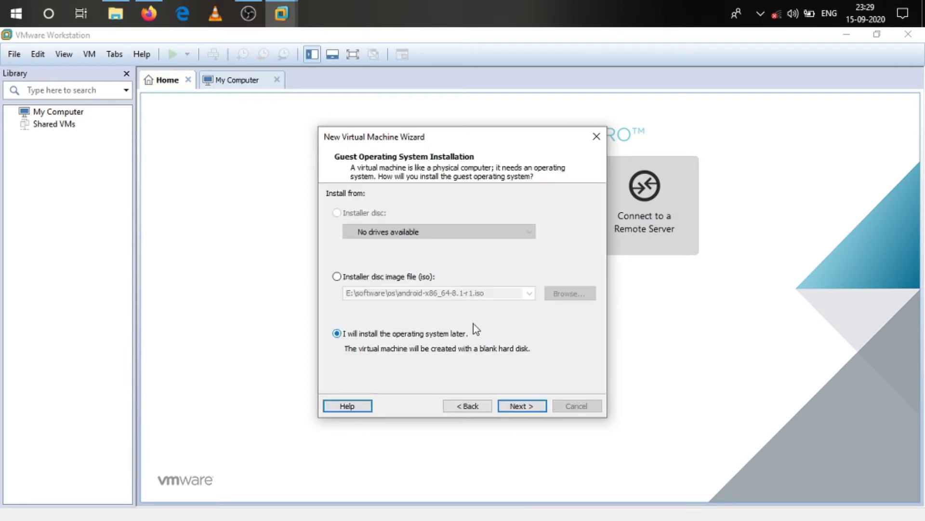
left_click(357, 275)
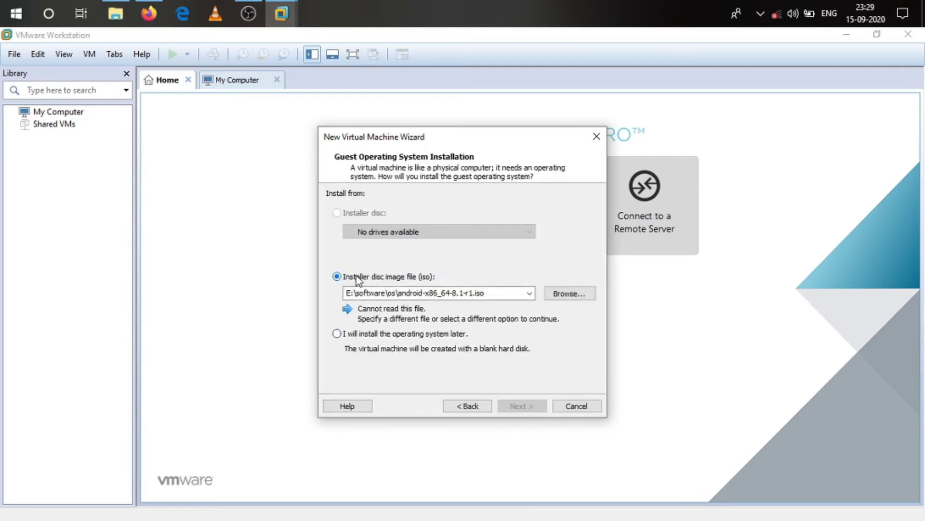
left_click(571, 294)
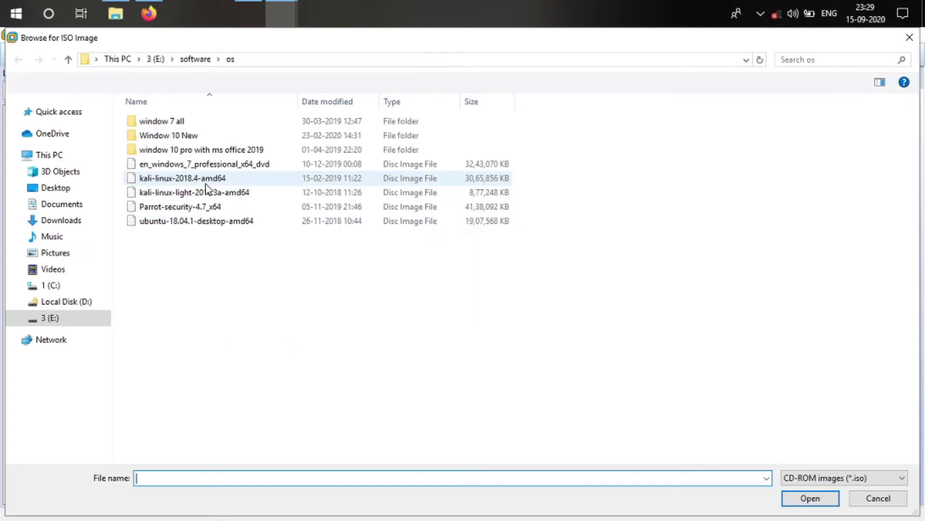
left_click(245, 205)
left_click(834, 497)
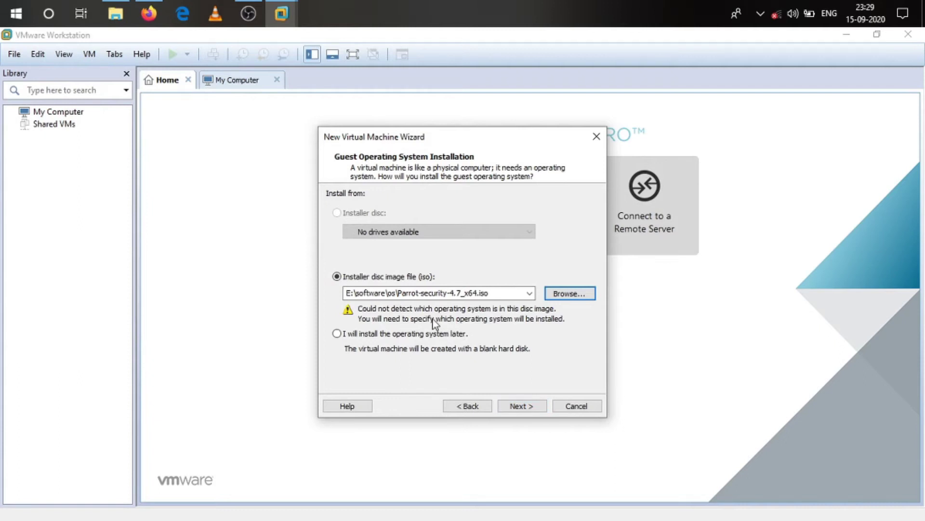
left_click(519, 406)
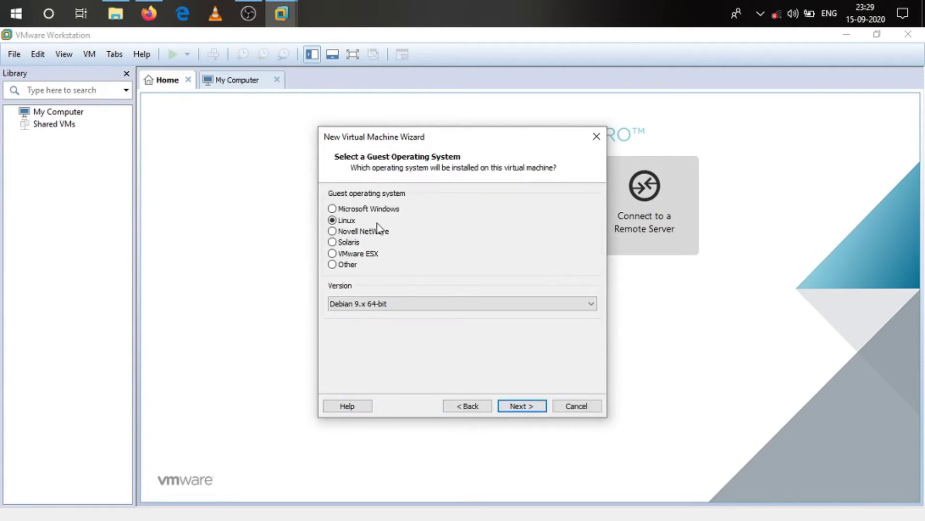
Create the virtual machine as Linux, Debian 9.x 64-bit, with a 40 GB virtual disk stored as a single file.
left_click(380, 303)
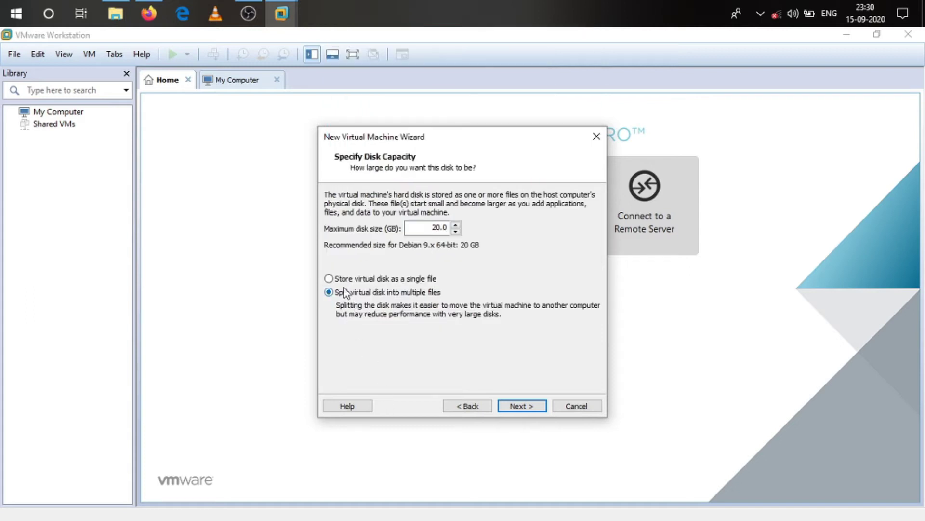
left_click(346, 279)
key("BackSpace")
type("4")
left_click(522, 407)
scroll(445, 236, "up", 1)
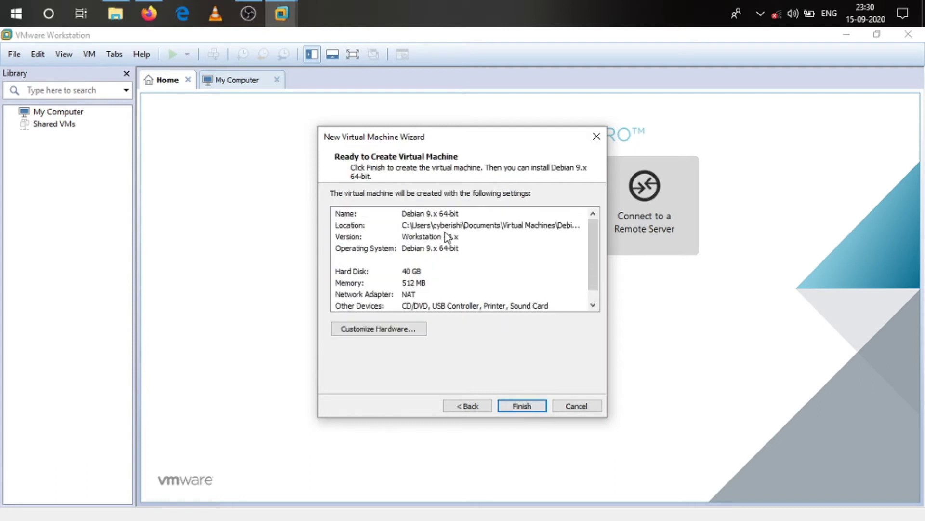
scroll(446, 236, "down", 1)
key("Return")
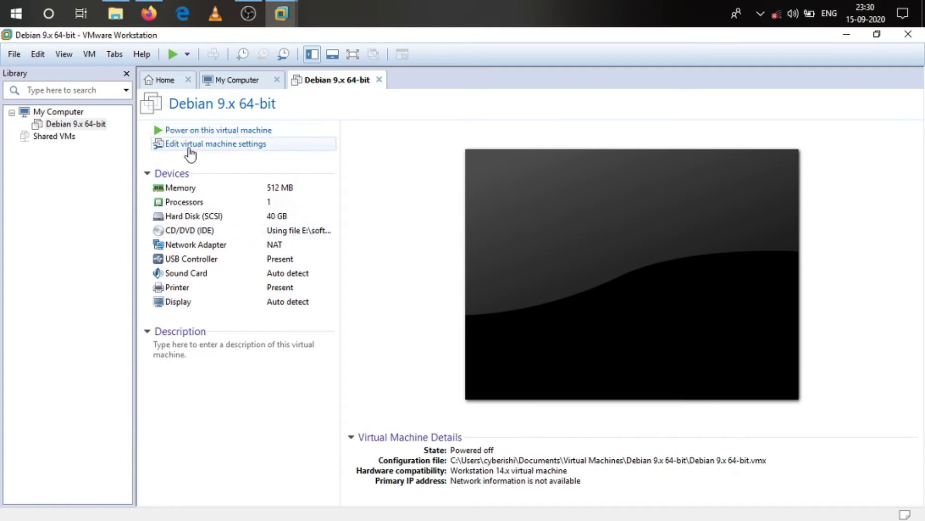
Set the memory of the Debian 9.x 64-bit virtual machine to 2048 MB in its settings.
left_click(217, 192)
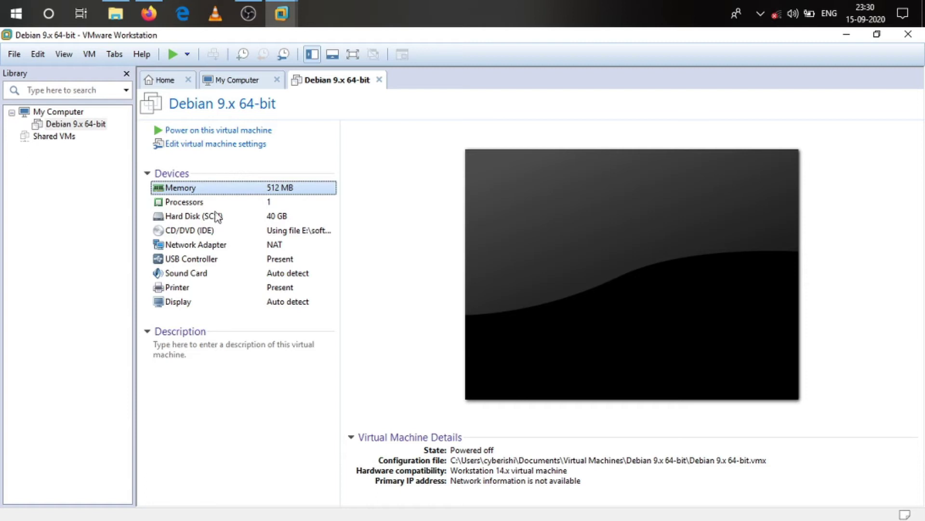
double_click(216, 192)
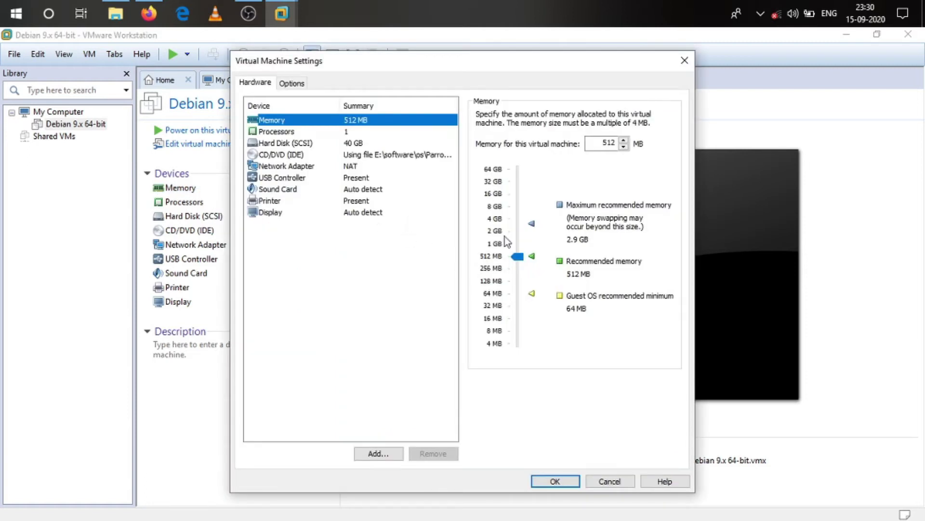
mouse_move(515, 255)
left_mouse_down()
mouse_move(517, 233)
mouse_move(501, 235)
mouse_move(519, 234)
mouse_move(505, 241)
left_mouse_up()
scroll(496, 238, "up", 1)
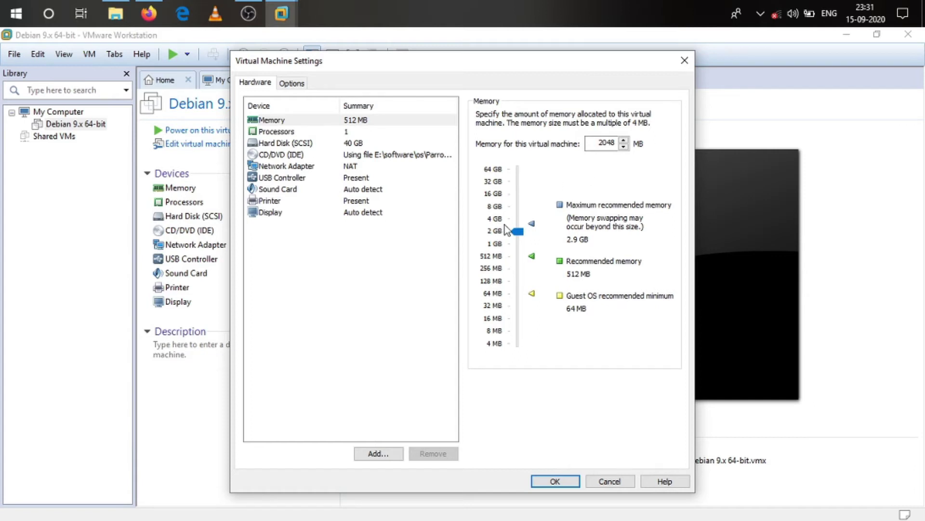
Set the virtual machine to 2 processors with 2 cores per processor.
left_click(303, 132)
left_click(617, 117)
left_click(617, 119)
left_click(616, 121)
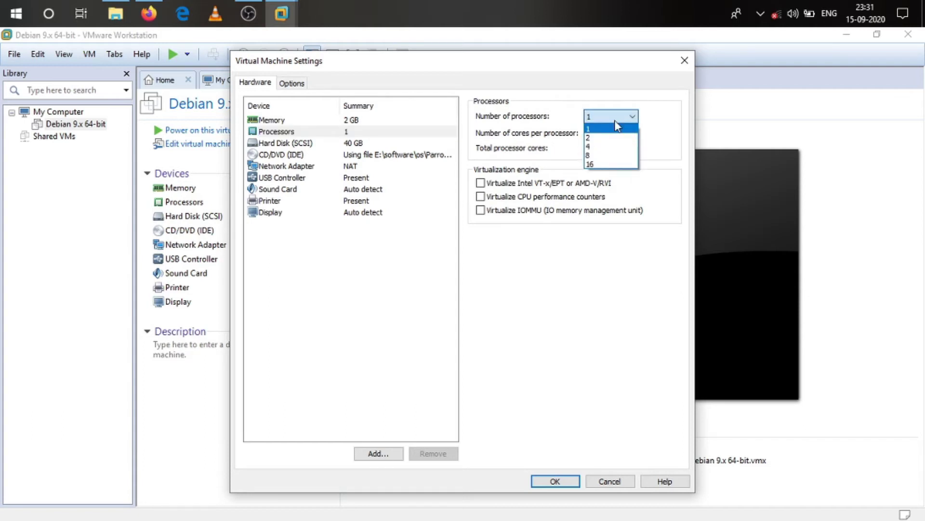
left_click(612, 138)
left_click(618, 133)
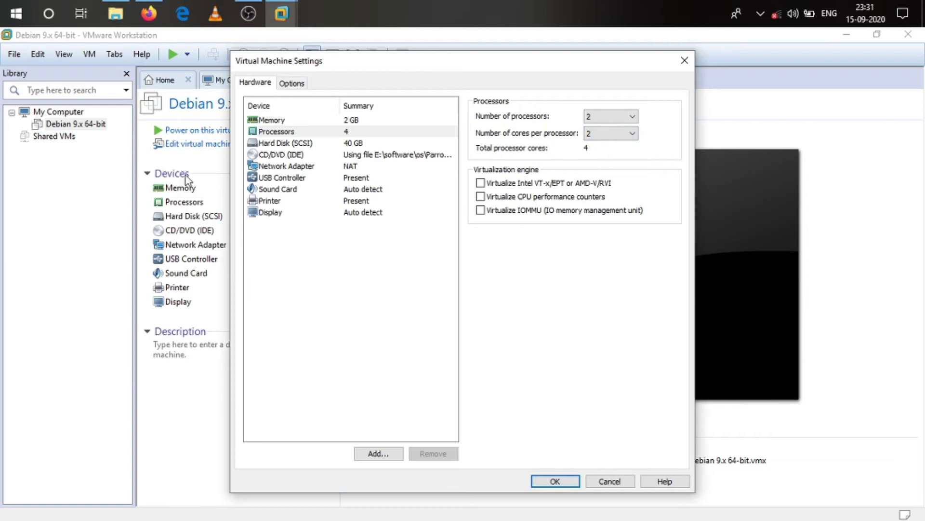
Change the network adapter's connection to Bridged and apply the virtual machine settings.
left_click(326, 144)
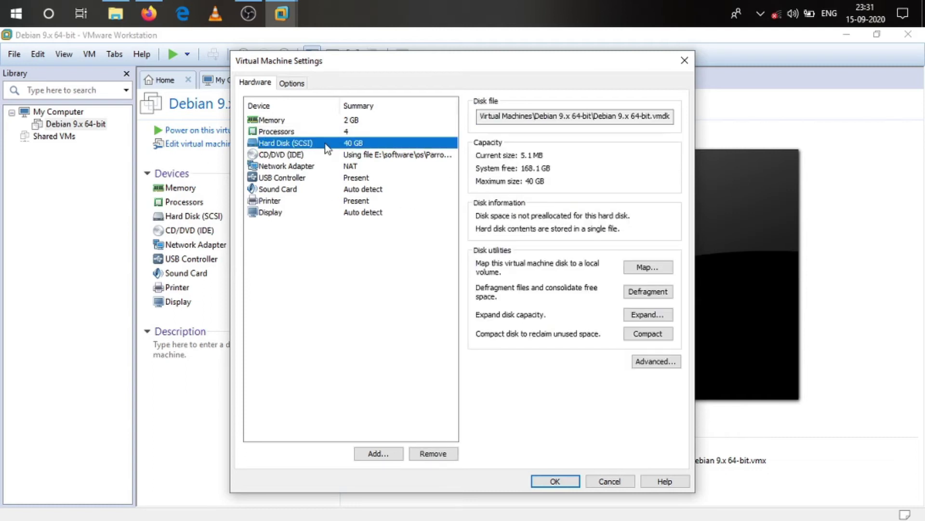
left_click(302, 167)
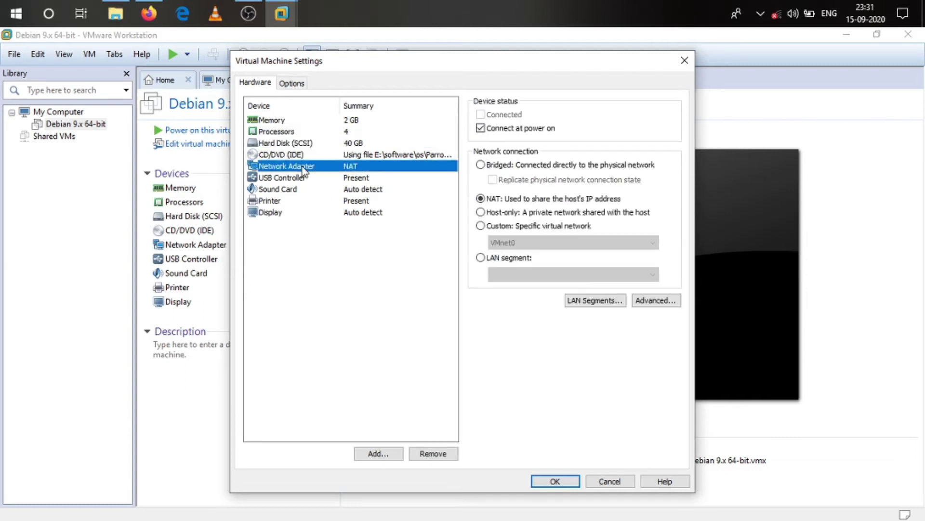
left_click(483, 166)
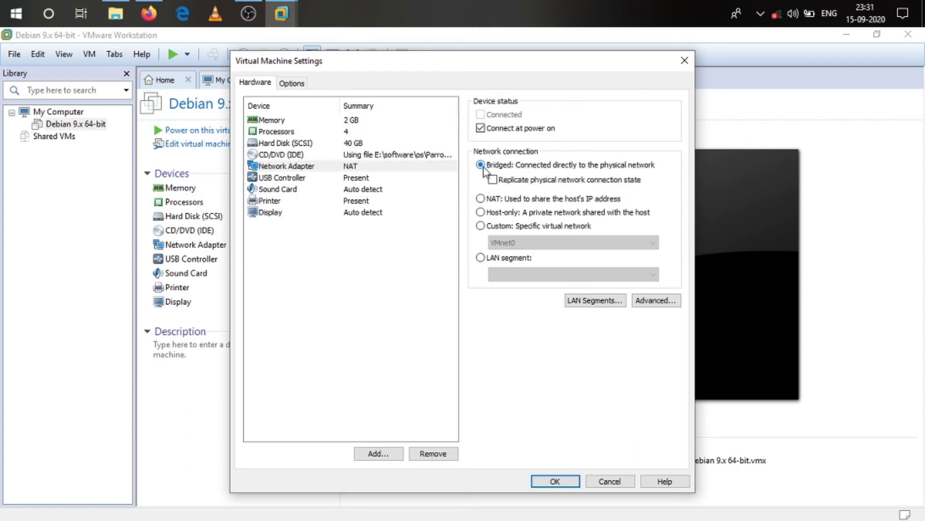
mouse_move(777, 20)
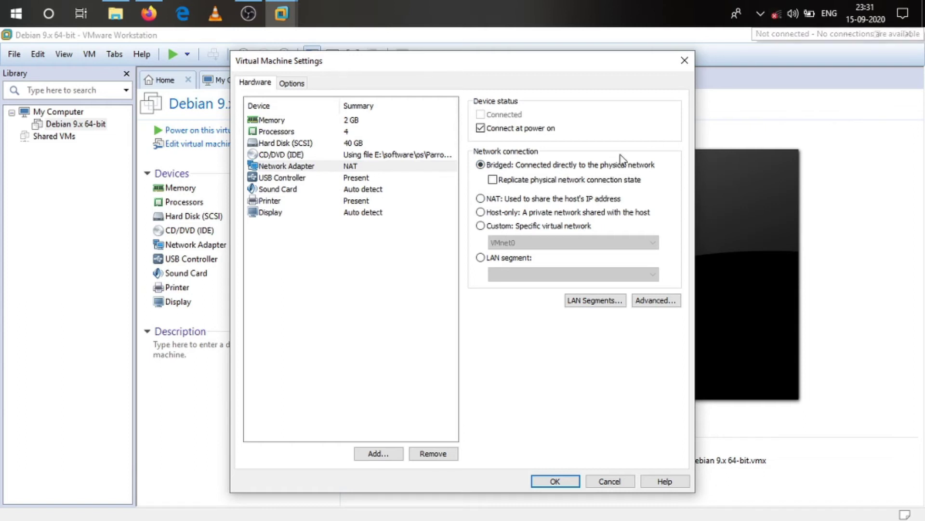
left_click_drag(449, 71, 441, 73)
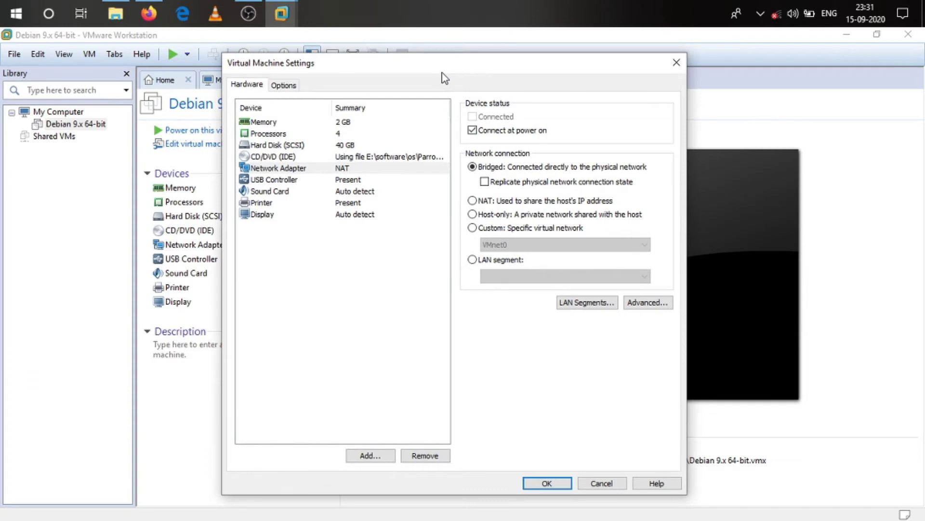
left_click(554, 478)
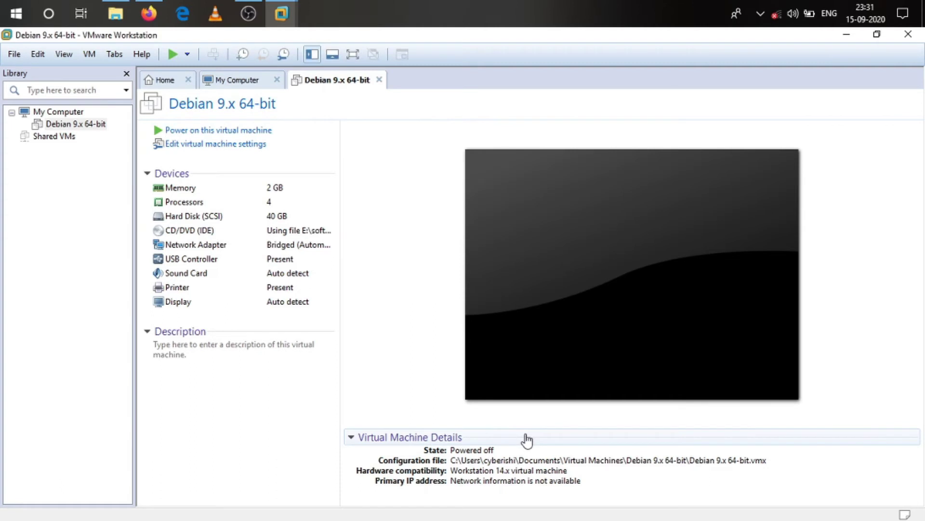
Power on the virtual machine and open the Install options among the Parrot security boot choices.
left_click(235, 133)
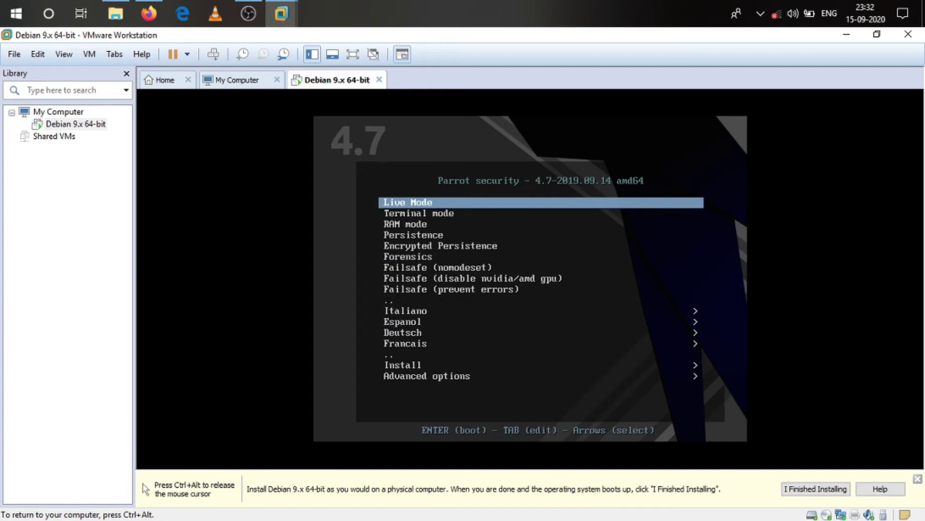
key("Down")
key("Down")
key("Down")
key("Down")
key("Down")
key("Down")
key("Down")
key("Down")
key("Down")
key("Down")
key("Down")
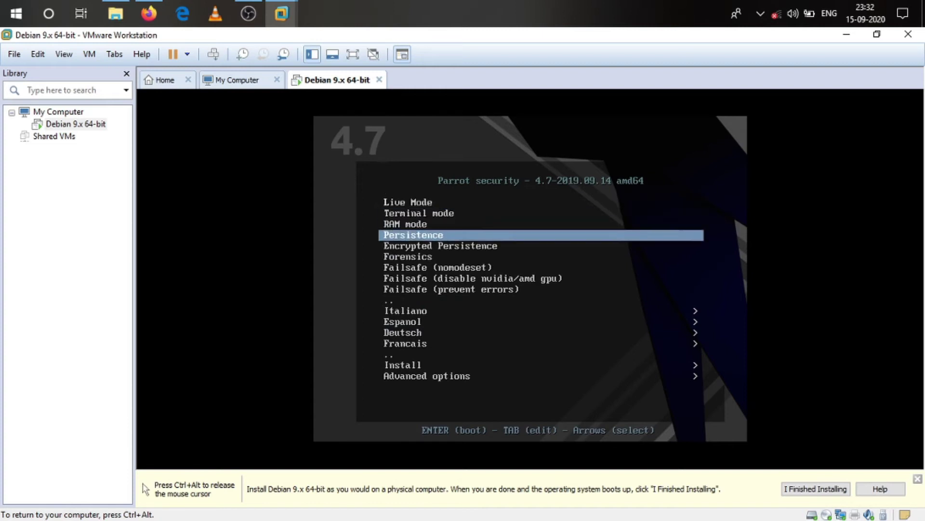
key("Down")
key("Down")
key("Down")
key("Up")
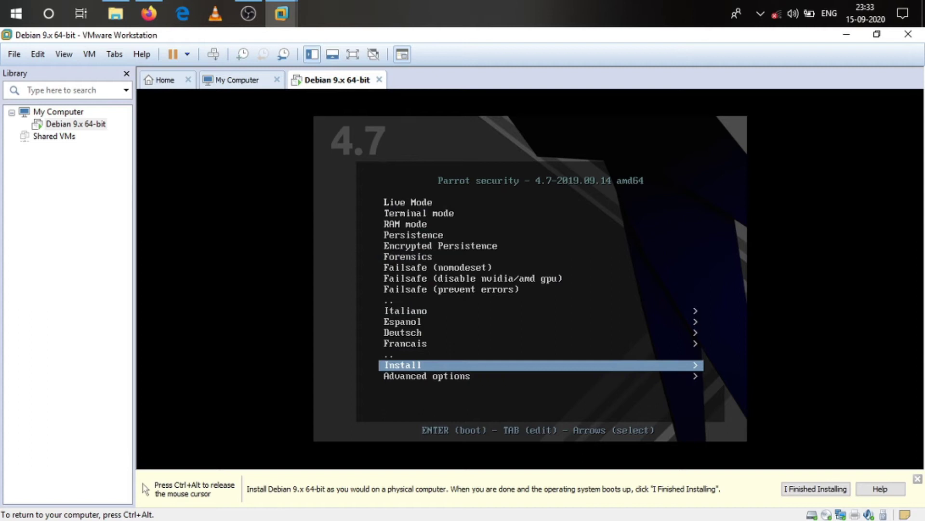
key("Return")
Start the Parrot installation with the Install with GTK GUI option.
key("Down")
key("Down")
key("Down")
key("Up")
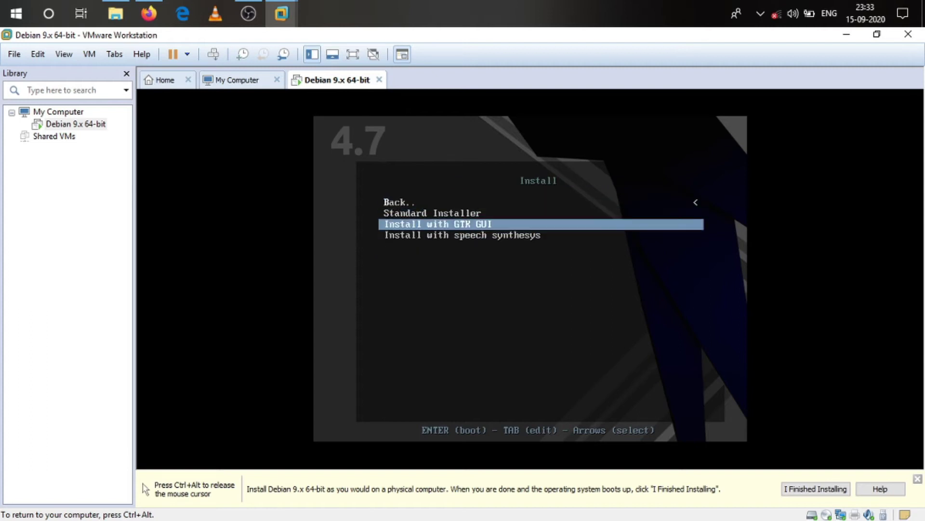
key("Down")
key("Up")
key("Return")
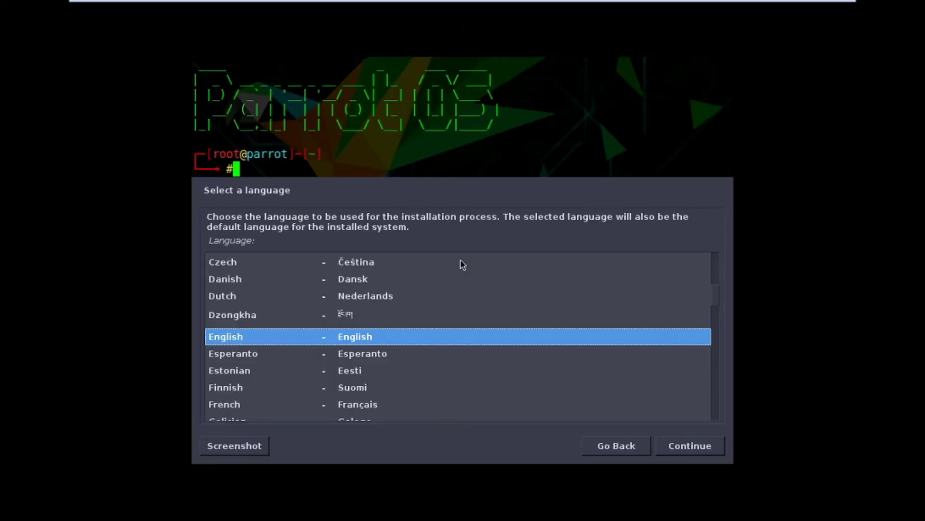
Accept English as the installation language and United States as the location.
left_click(776, 272)
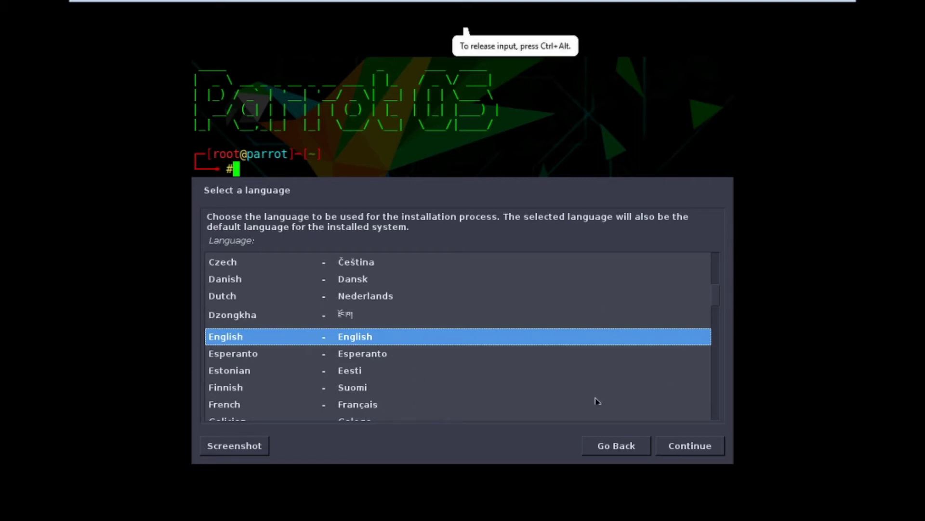
left_click(687, 450)
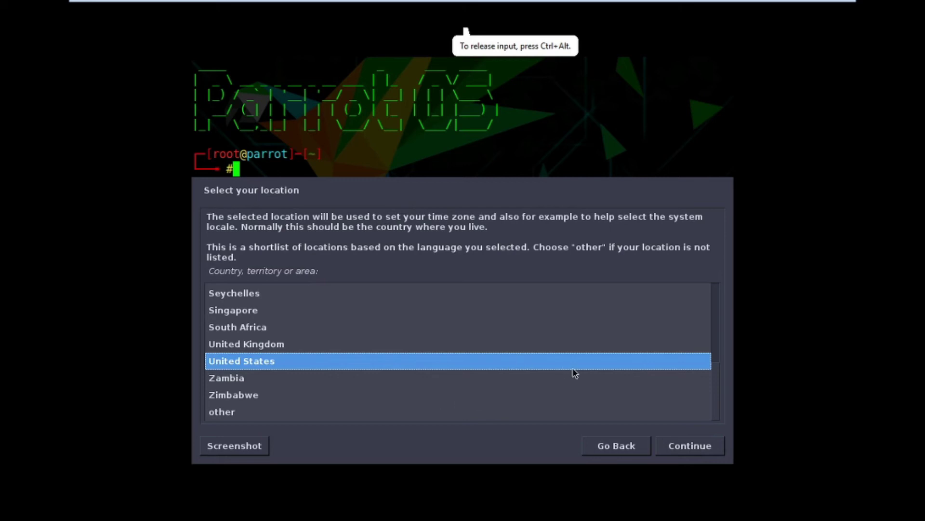
left_click(717, 447)
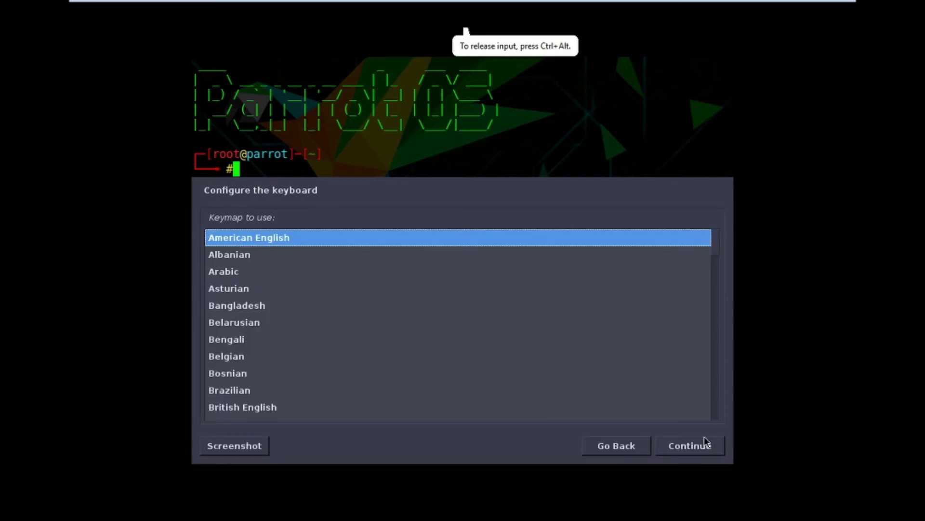
Accept the American English keymap, then enter the root password in both password fields and submit it.
left_click(706, 443)
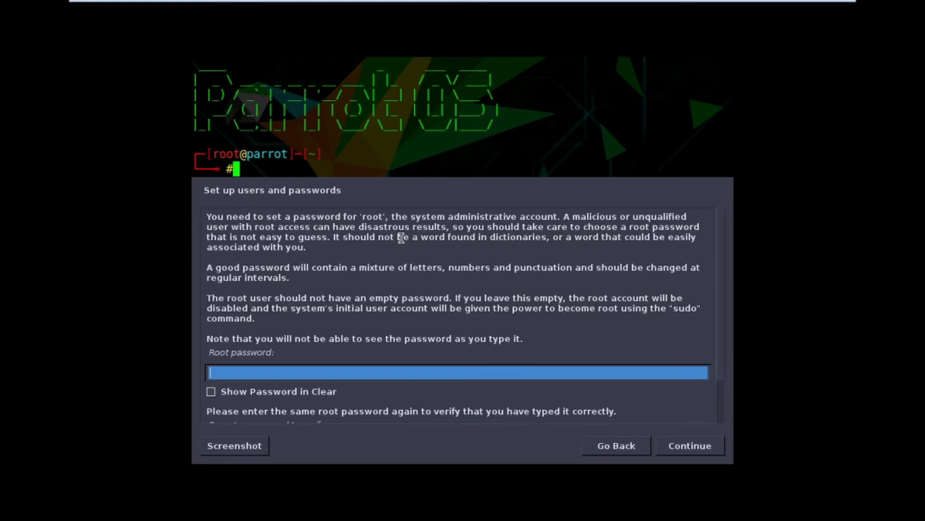
scroll(403, 269, "down", 2)
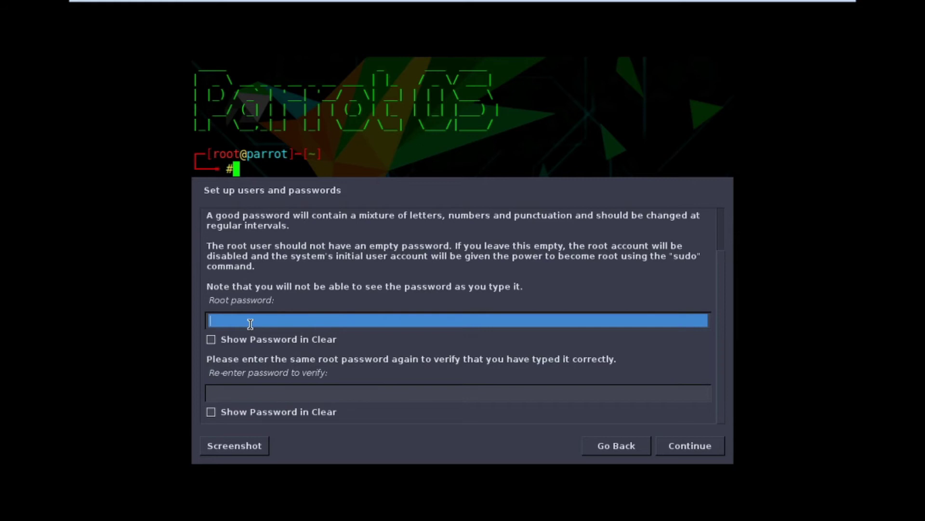
type("*****")
left_click(277, 393)
type("*****")
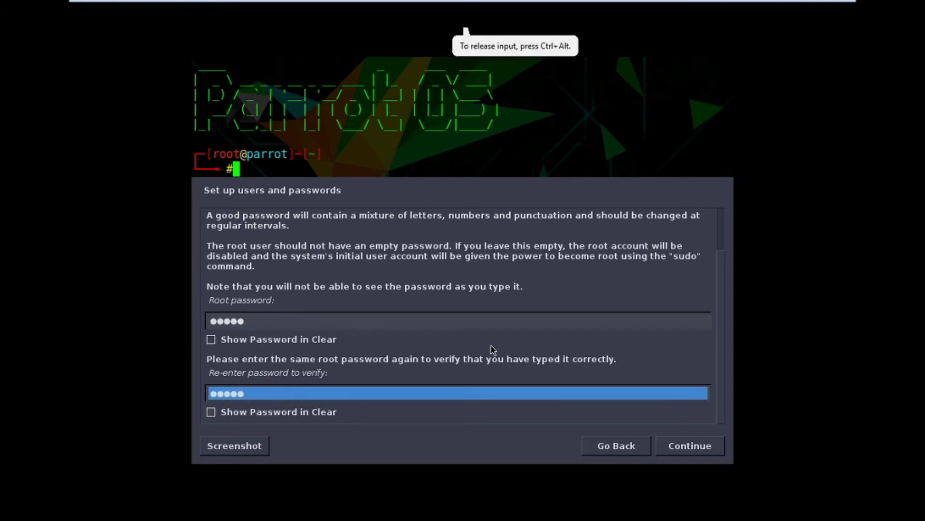
left_click(696, 445)
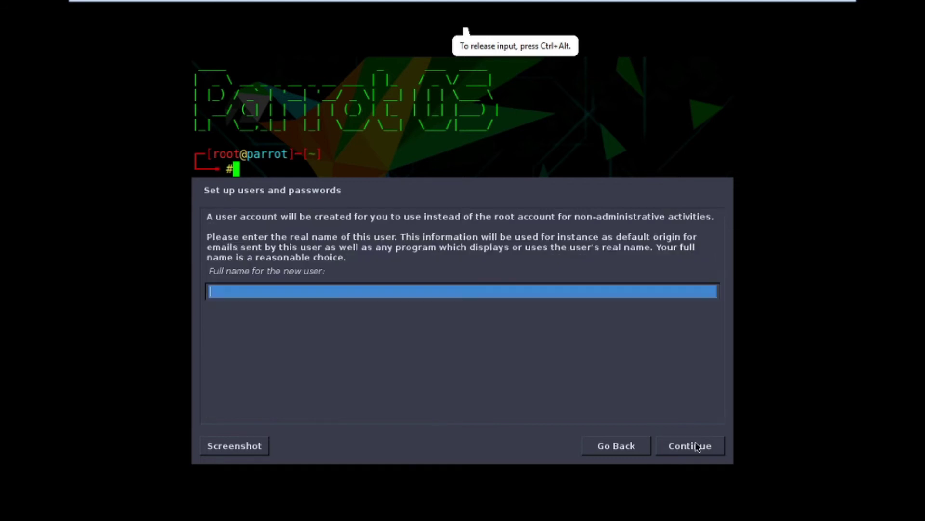
Enter the new user's full name and accept the suggested username for the account.
type("cyberl")
type("shi")
left_click(707, 444)
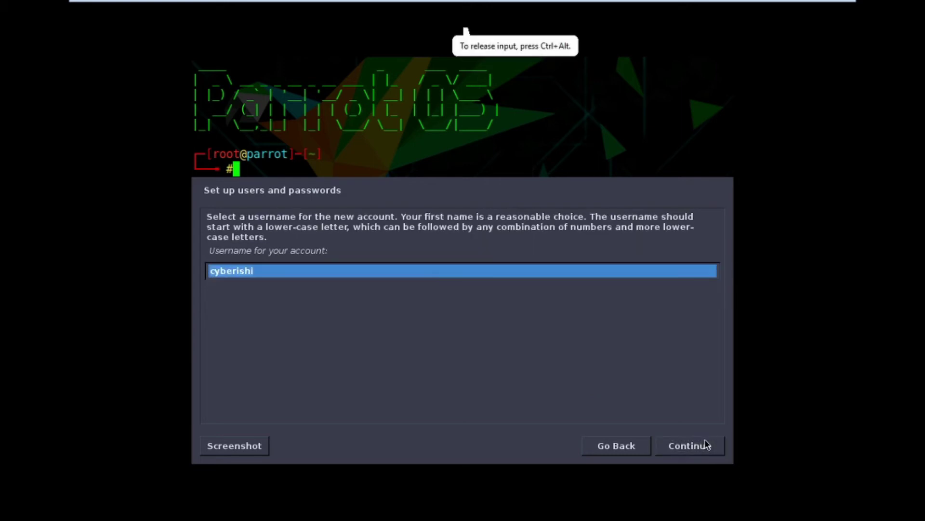
left_click(718, 445)
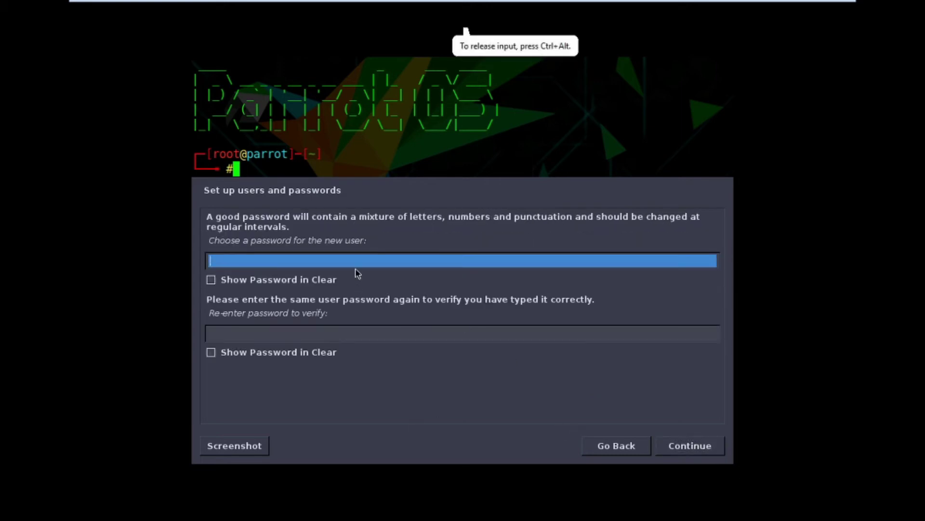
Enter the new user's account password, repeat it for verification and submit it.
type("*****")
left_click(326, 331)
type("*****")
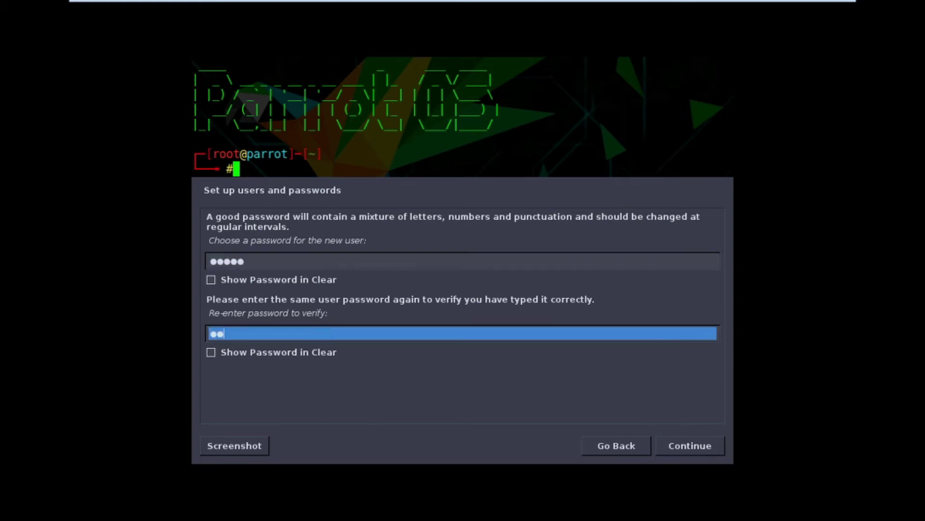
left_click(704, 446)
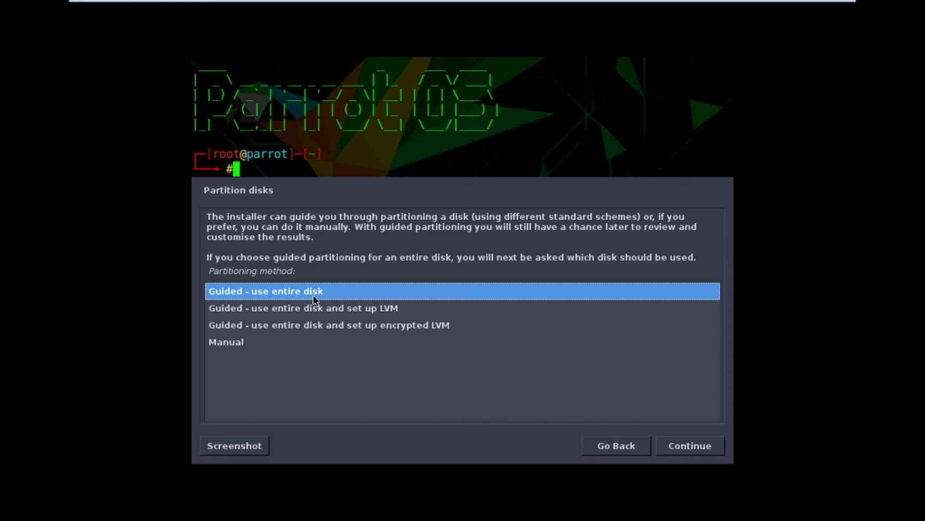
Choose Guided - use entire disk as the partitioning method and select the SCSI3 (sda) VMware virtual disk.
scroll(313, 299, "down", 2)
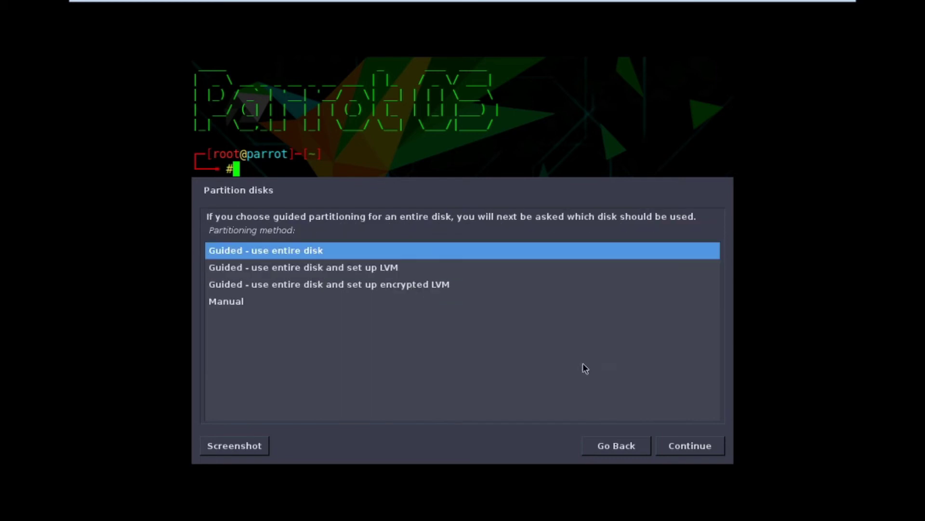
left_click(691, 445)
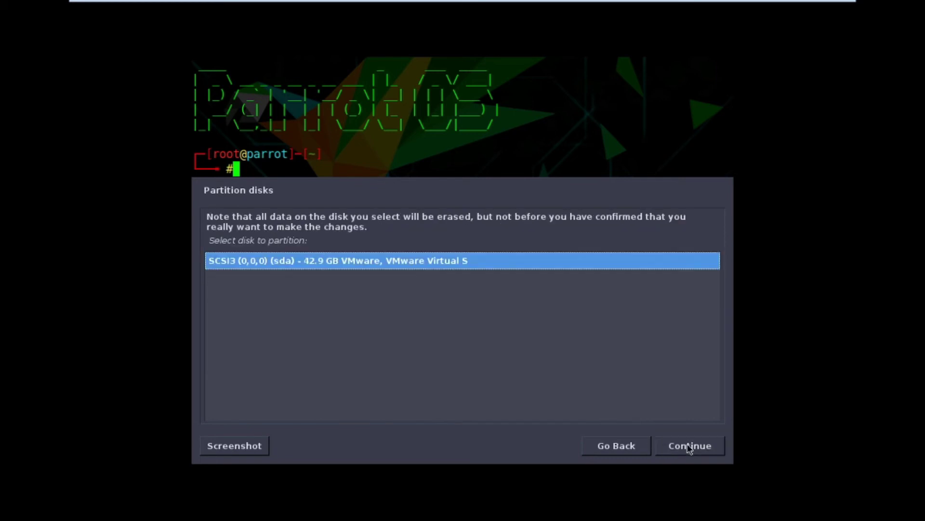
double_click(419, 260)
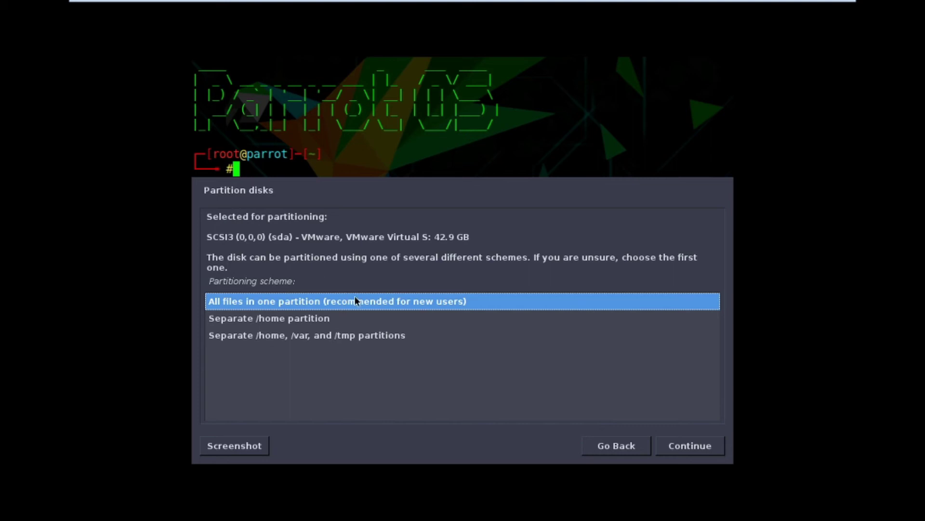
Choose the partitioning scheme All files in one partition (recommended for new users).
left_click(365, 322)
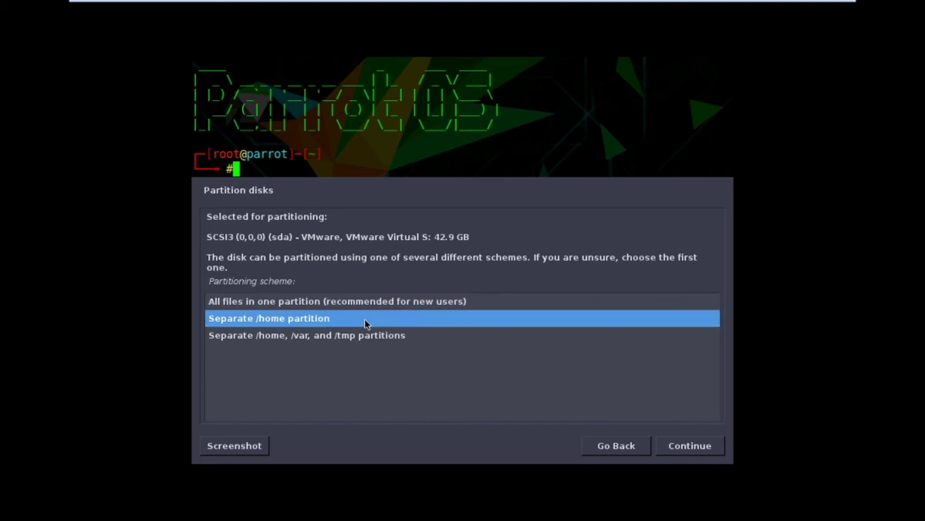
left_click(389, 336)
left_click(338, 304)
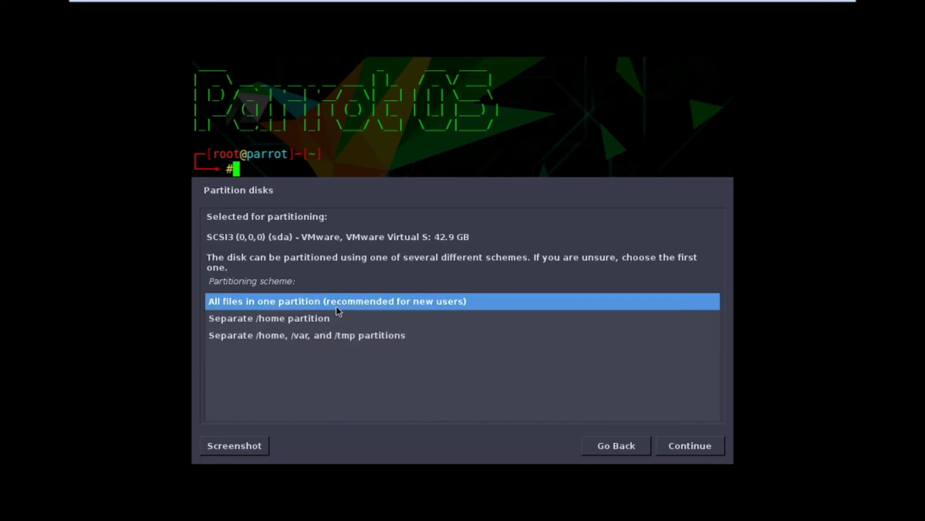
left_click(700, 444)
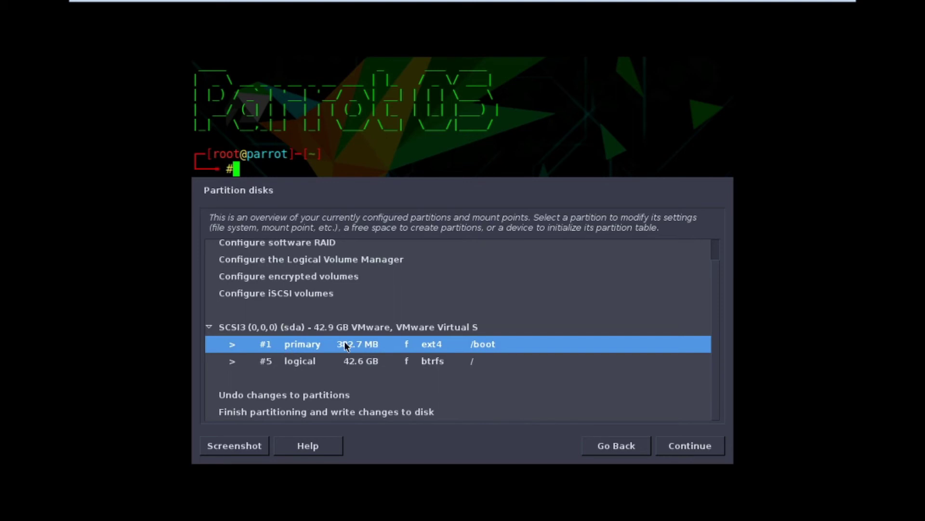
Proceed from the partition overview with Finish partitioning and write changes to disk.
left_click(344, 365)
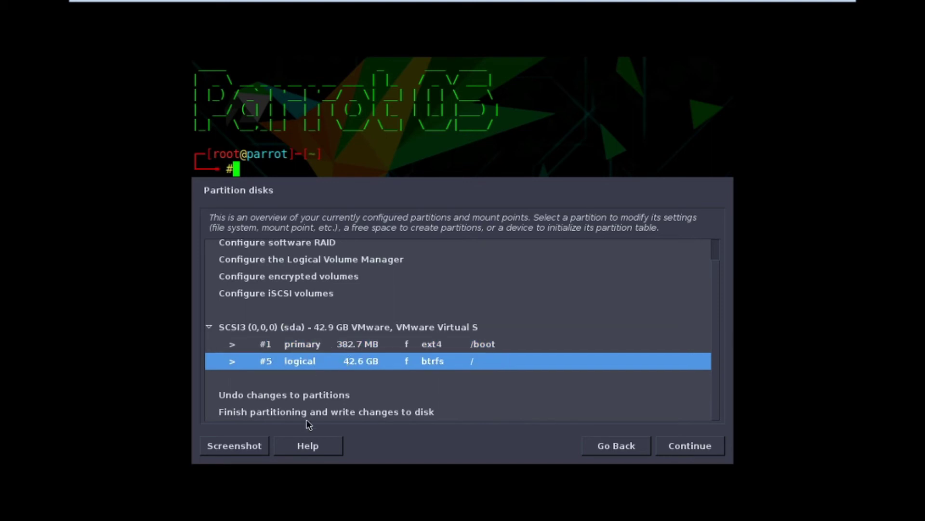
left_click(325, 414)
left_click(664, 450)
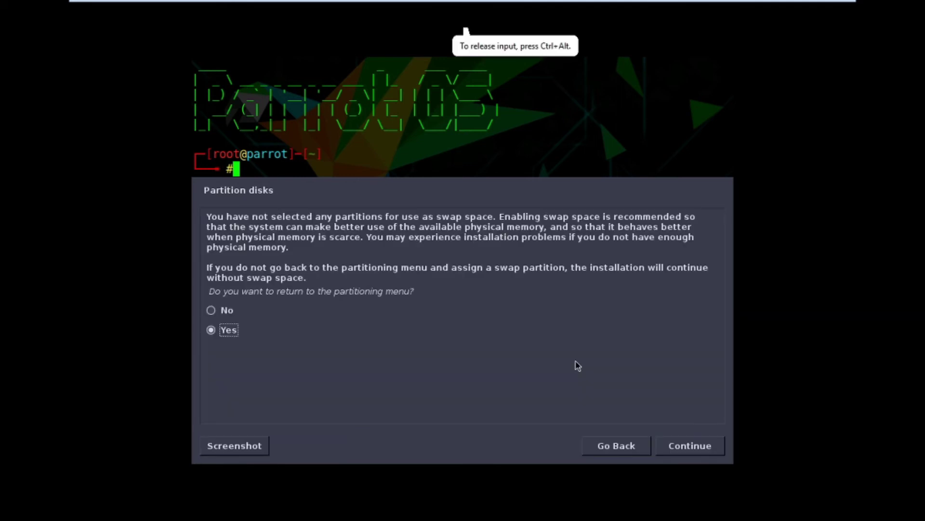
Decline returning to the partitioning menu for swap space and agree to write the changes to disks.
key("Up")
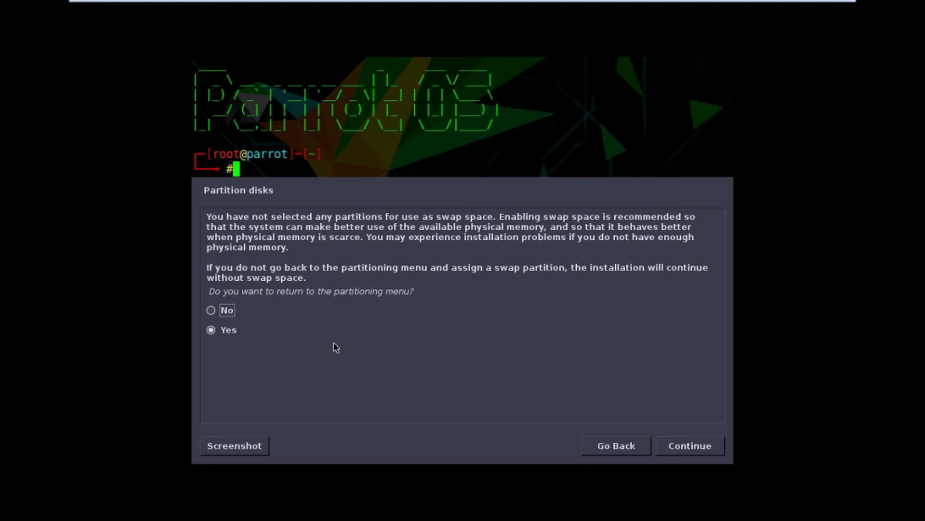
left_click(224, 314)
left_click(689, 453)
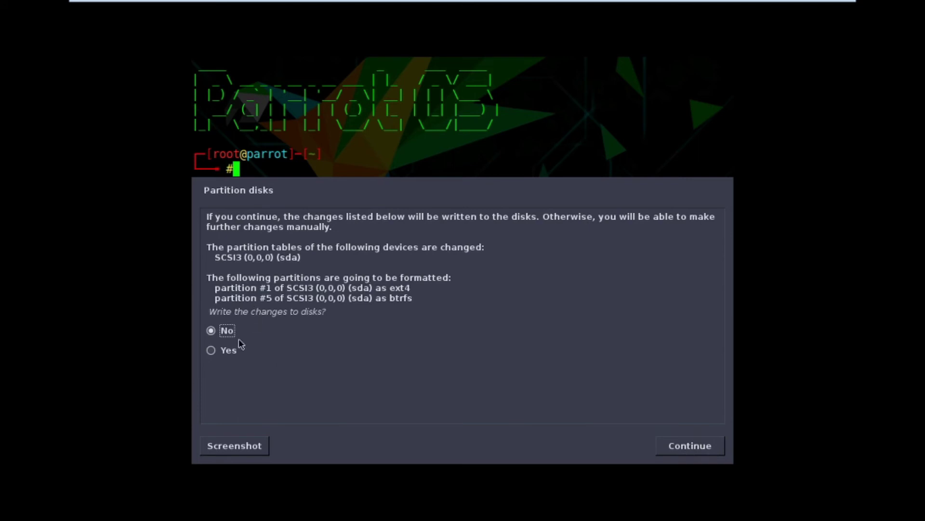
left_click(224, 355)
left_click(699, 455)
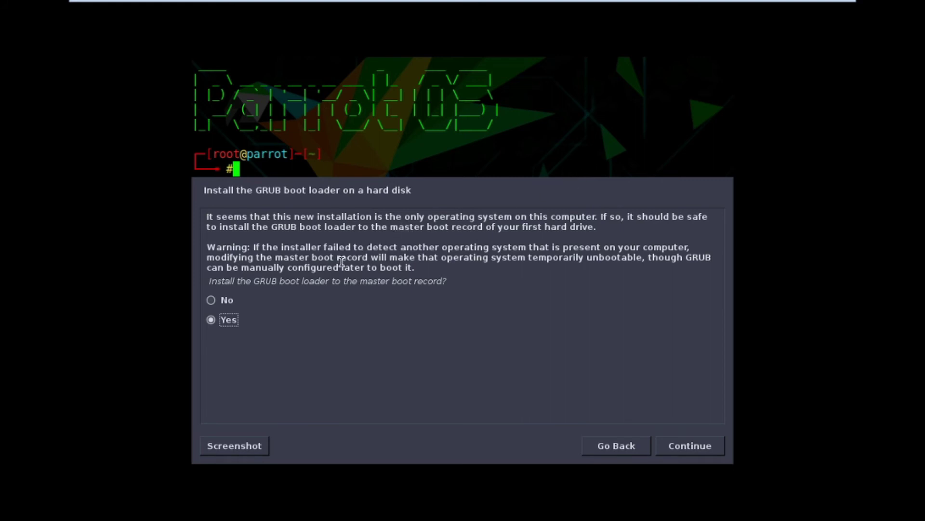
Install the GRUB boot loader to the master boot record on /dev/sda and finish the installation by rebooting.
left_click(700, 451)
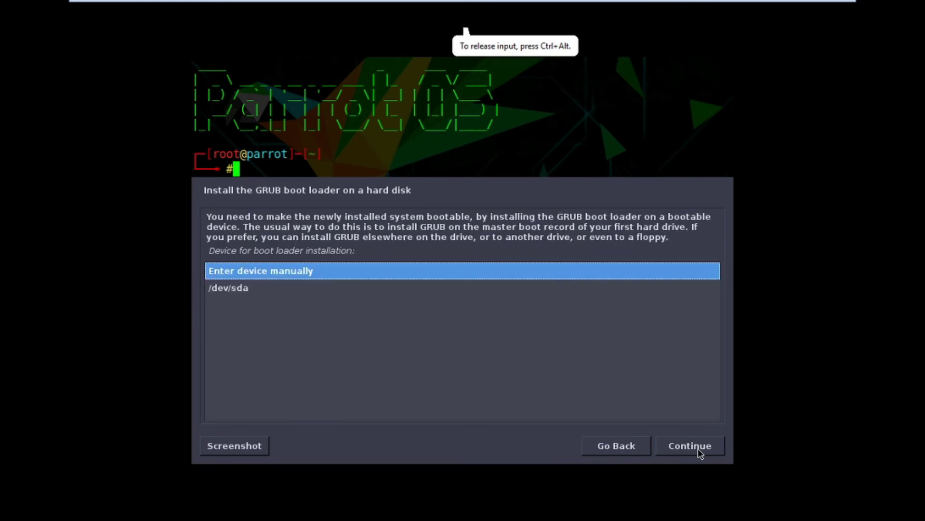
left_click(326, 293)
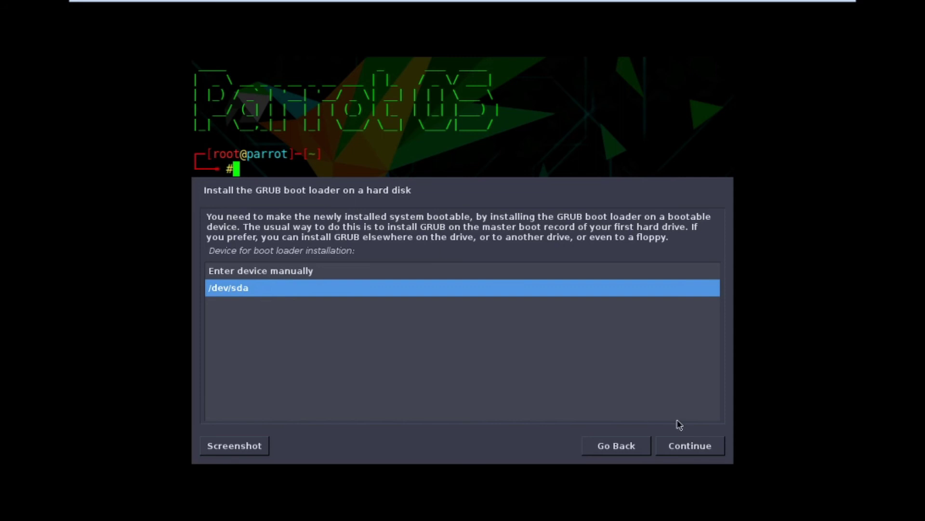
left_click(685, 445)
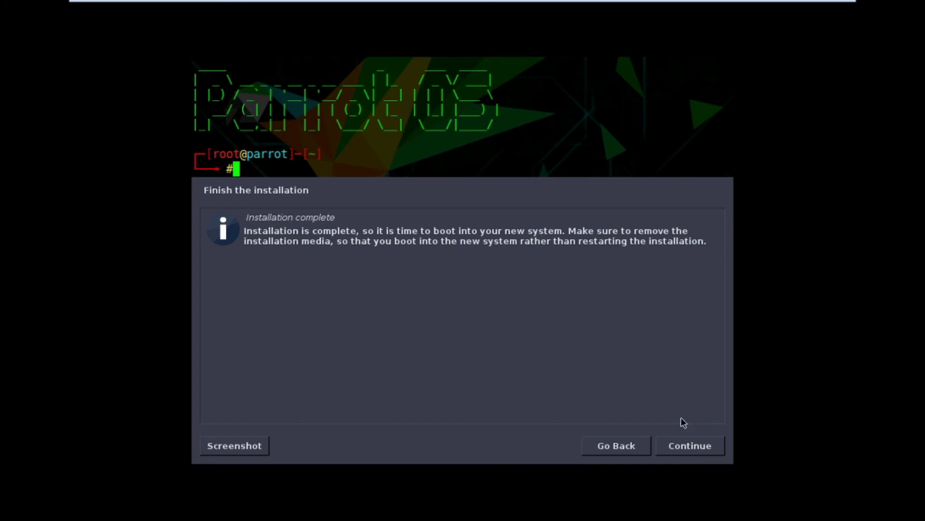
left_click(689, 451)
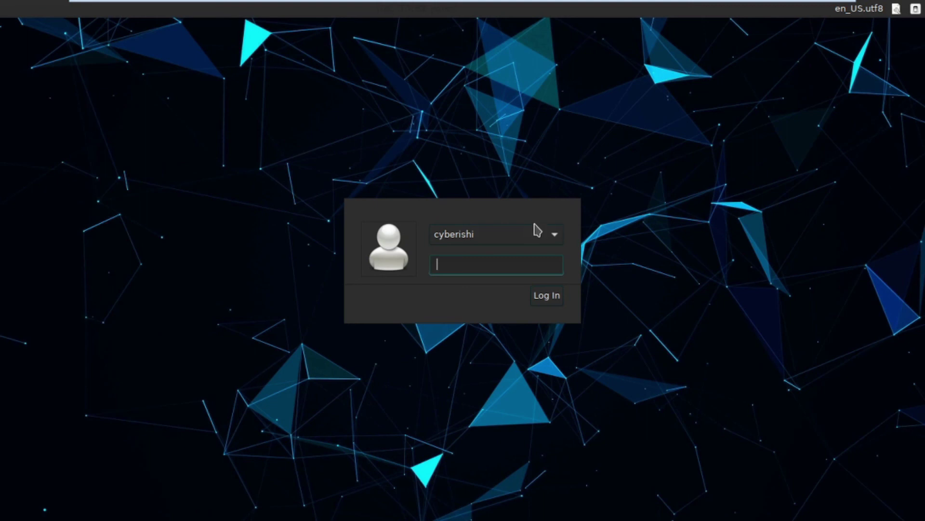
left_click(539, 238)
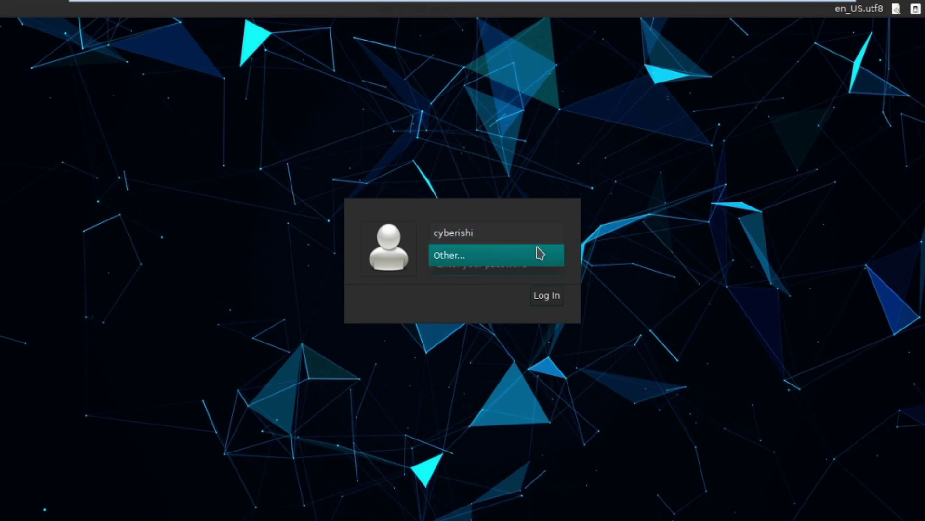
left_click(538, 253)
left_click(532, 225)
left_click(518, 207)
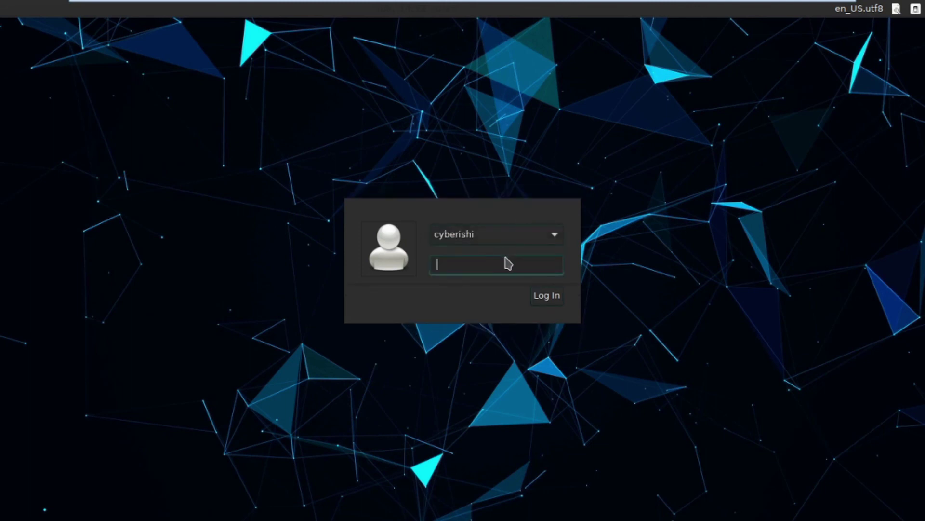
Log in to the newly created user account by entering its account password.
type("*****")
key("Return")
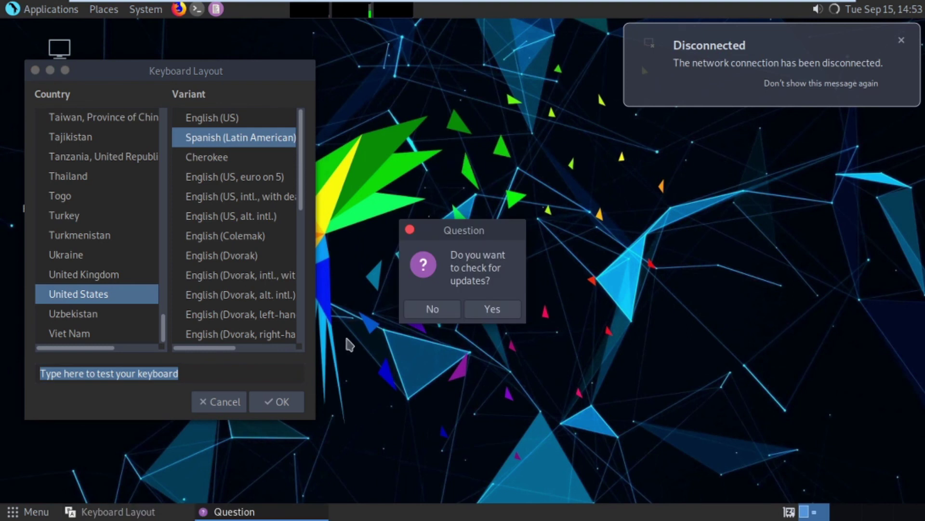
Decline the check for updates and move the Keyboard Layout dialog clear of the desktop icons.
left_click(425, 311)
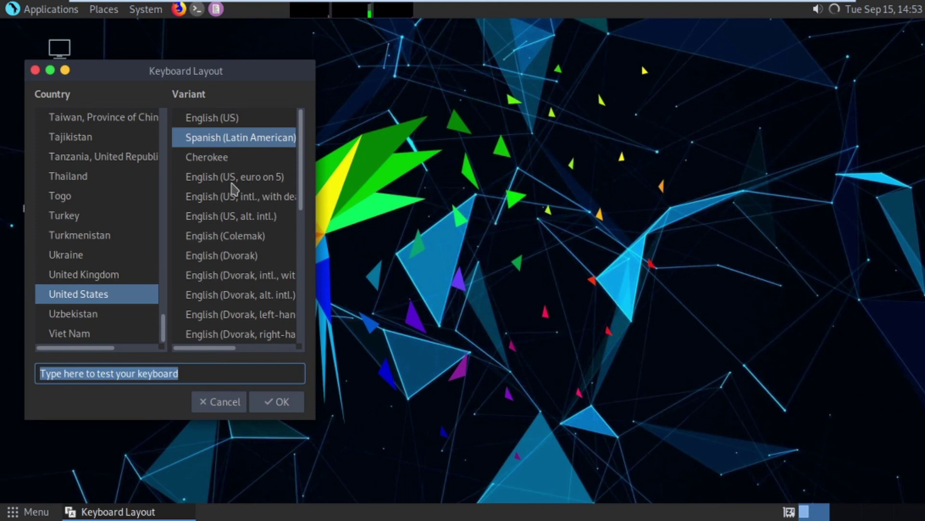
left_click_drag(254, 77, 389, 99)
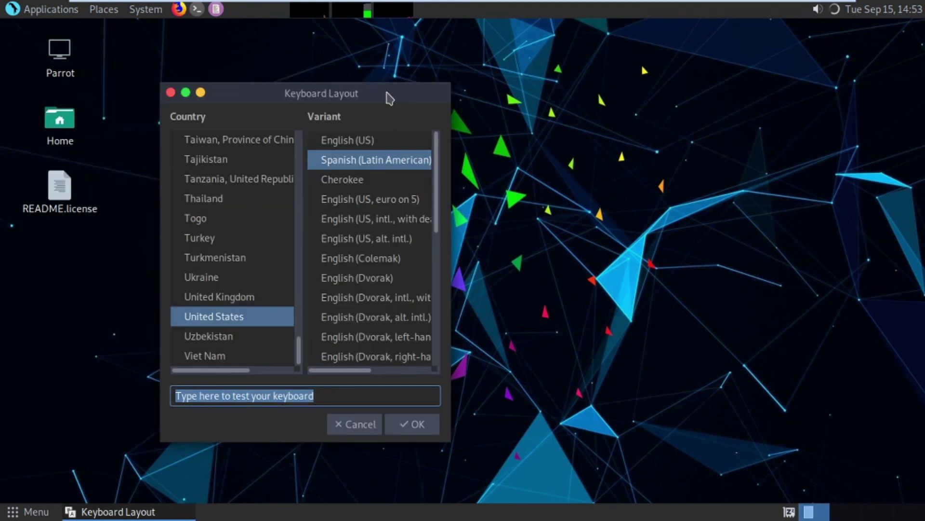